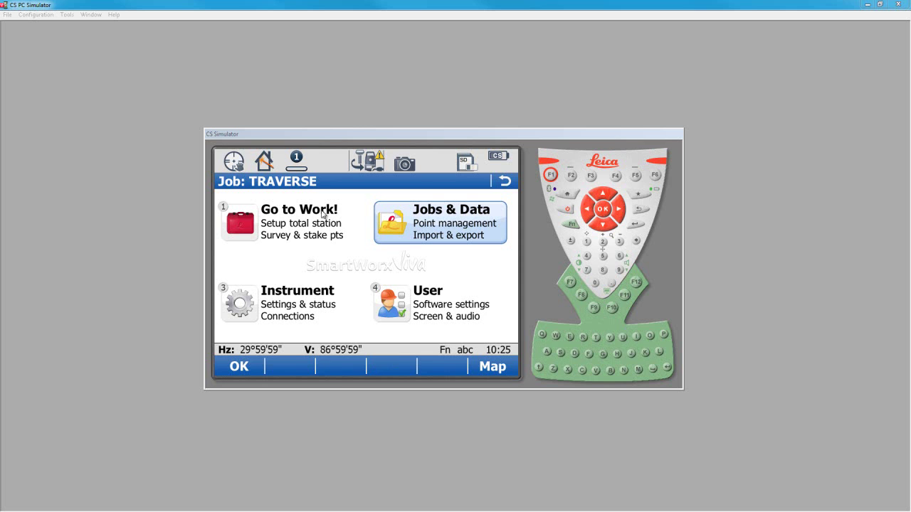
click(456, 217)
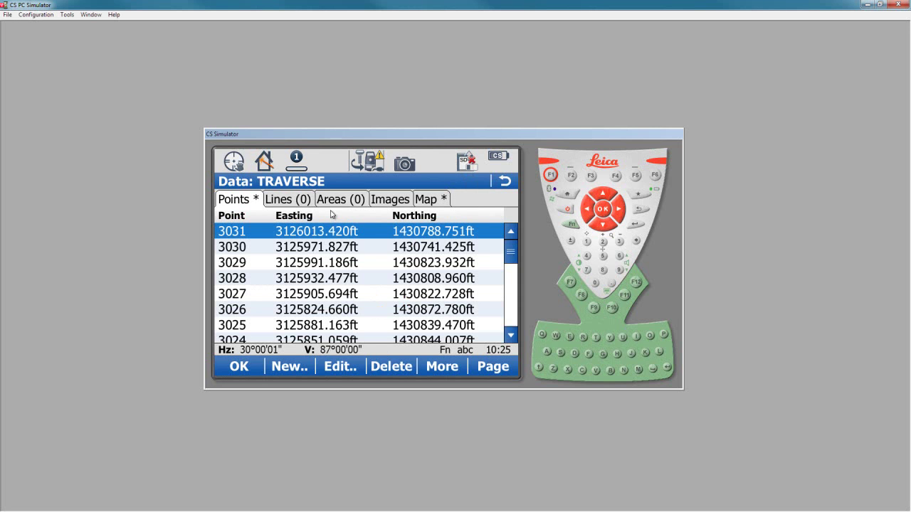
click(441, 367)
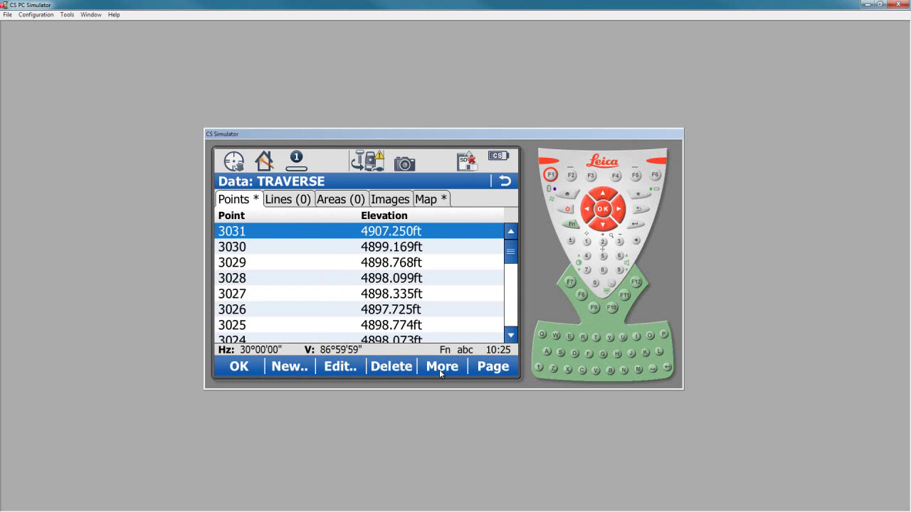
click(440, 367)
click(440, 367)
click(441, 367)
click(440, 370)
click(443, 367)
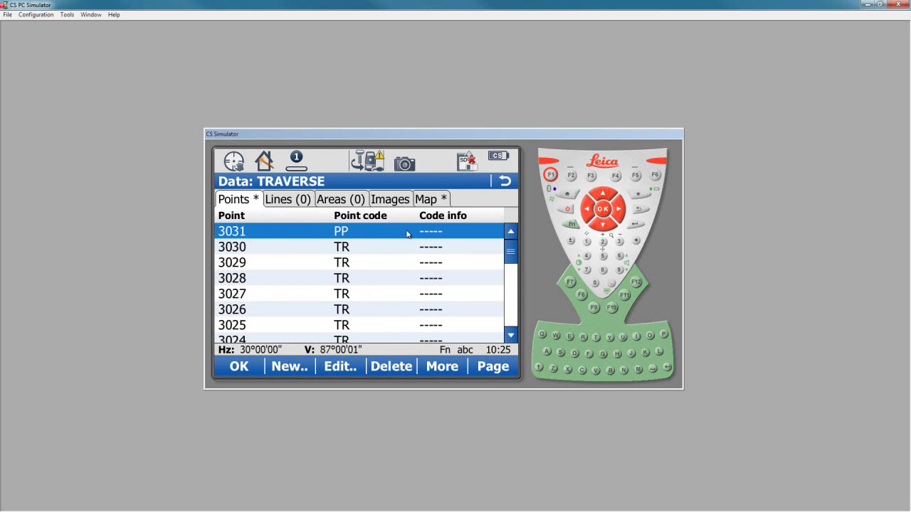
click(503, 184)
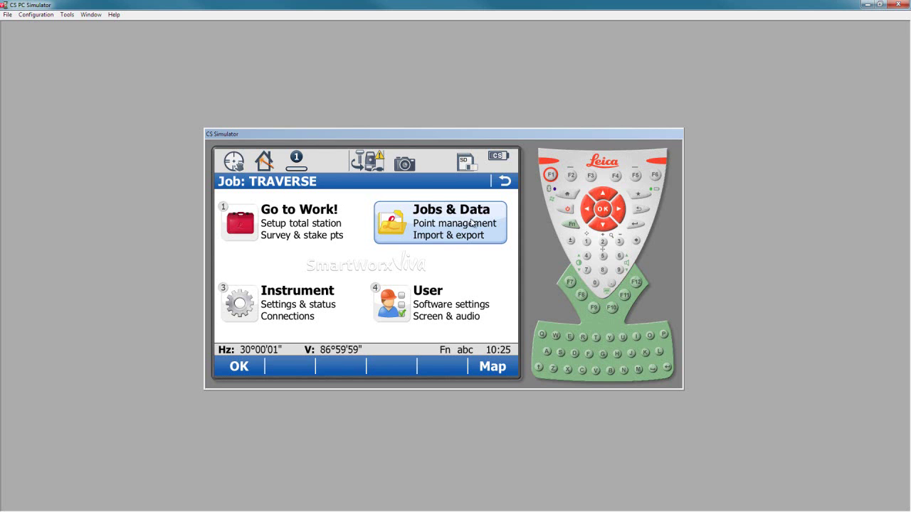
Step: Open Export ASCII data under Jobs & Data > Export & copy data
click(452, 232)
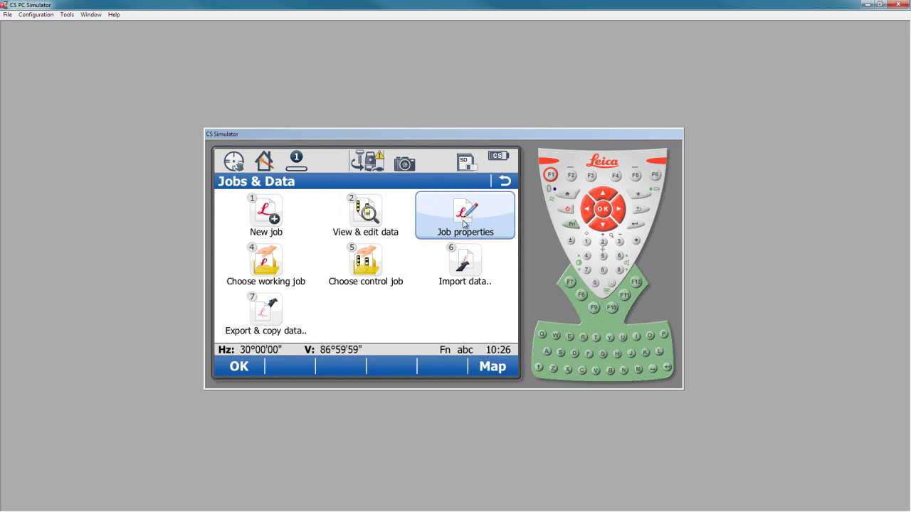
click(267, 327)
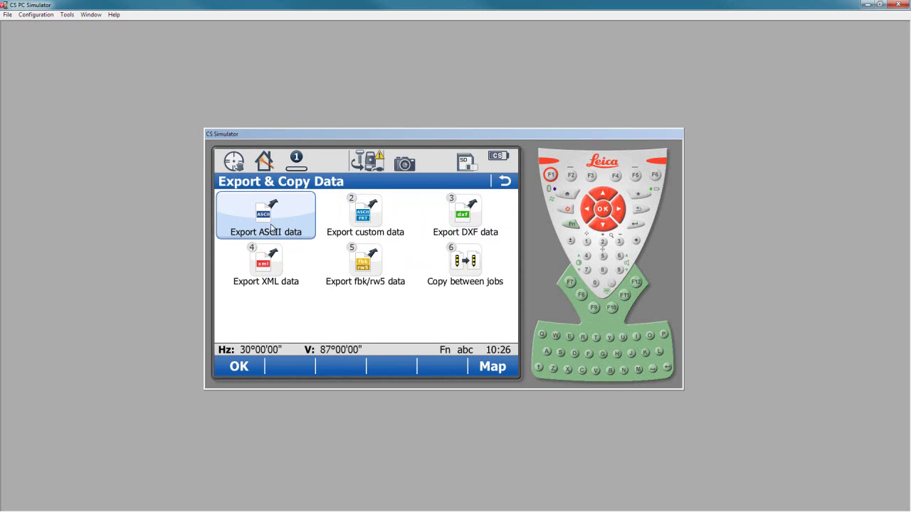
click(272, 227)
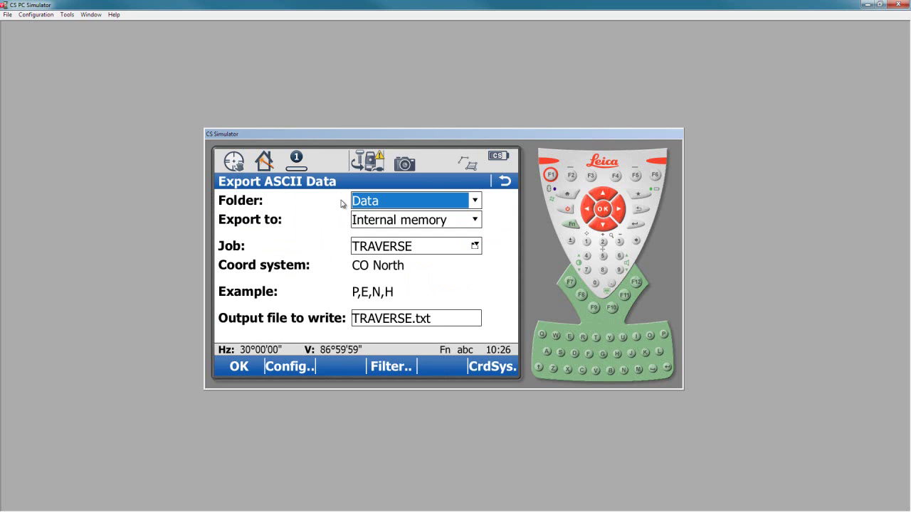
Step: Set the export folder to /Root and the destination device to SD card
click(382, 204)
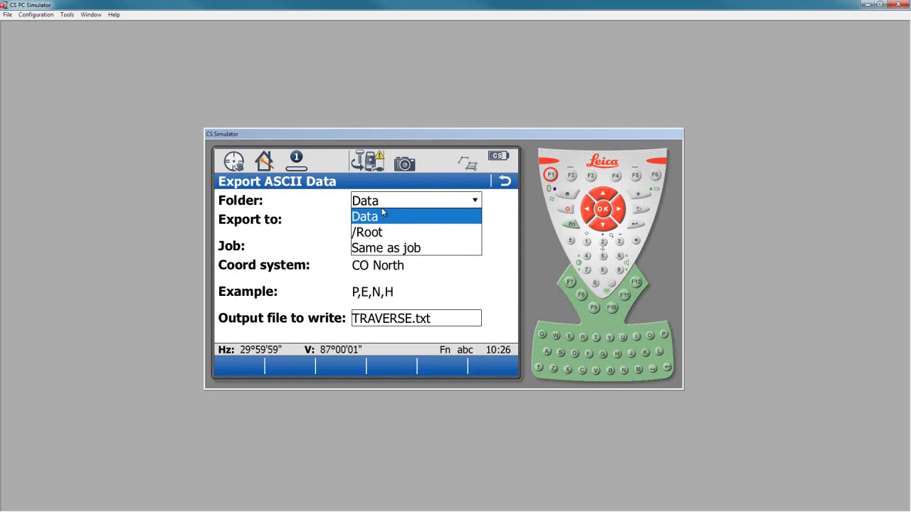
click(380, 233)
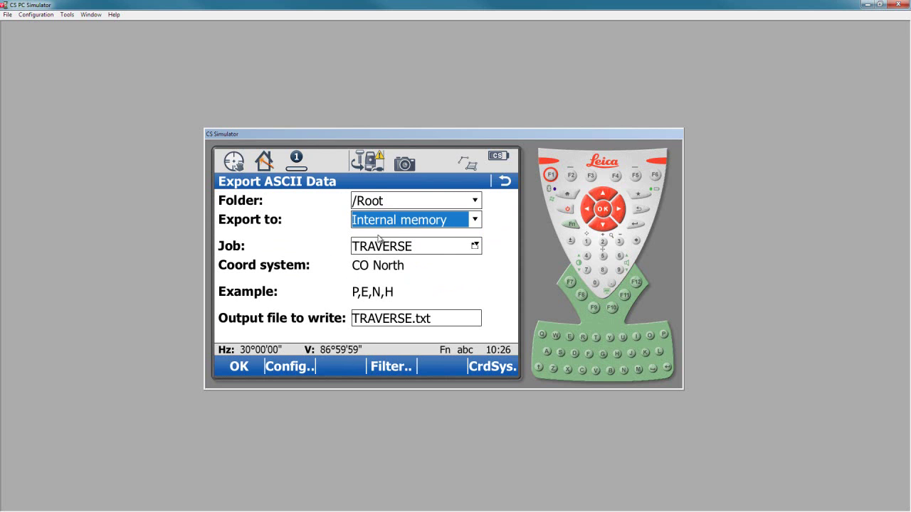
click(396, 222)
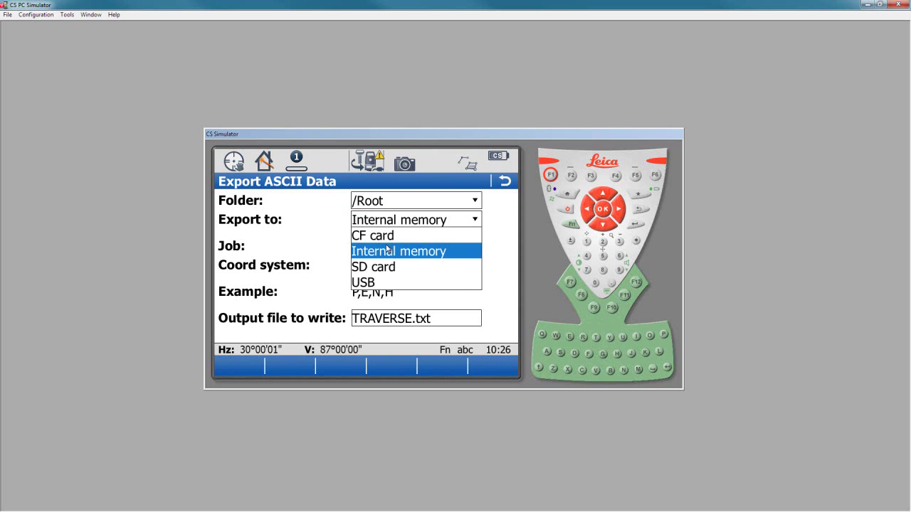
click(382, 274)
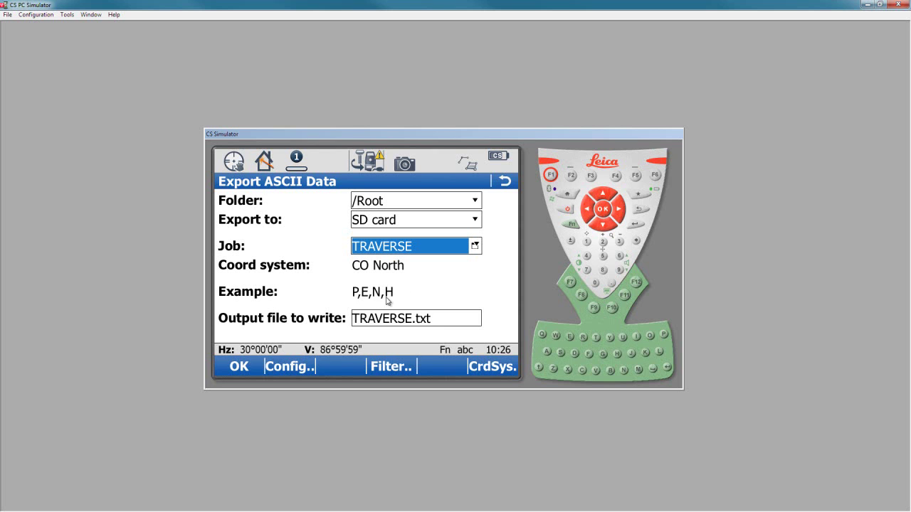
Step: In the export format Config, set the 2nd field to Northing and the 3rd to Easting
click(301, 368)
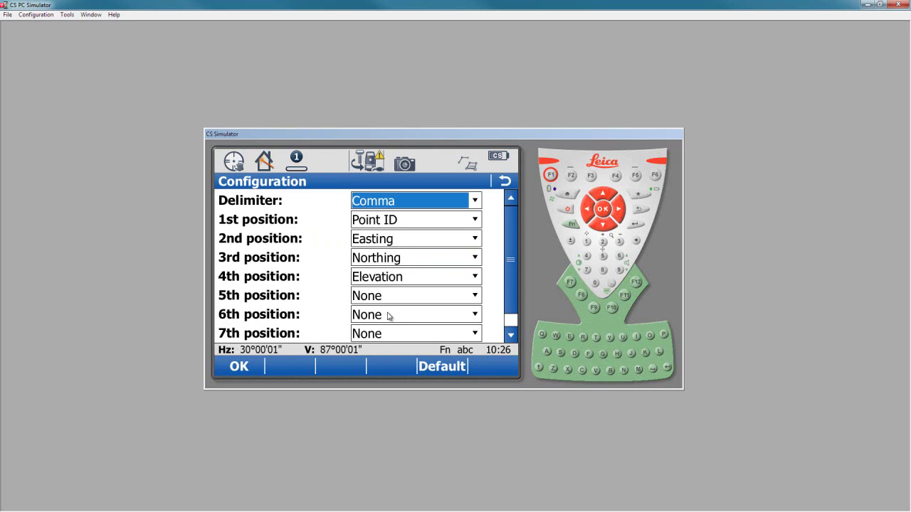
click(370, 242)
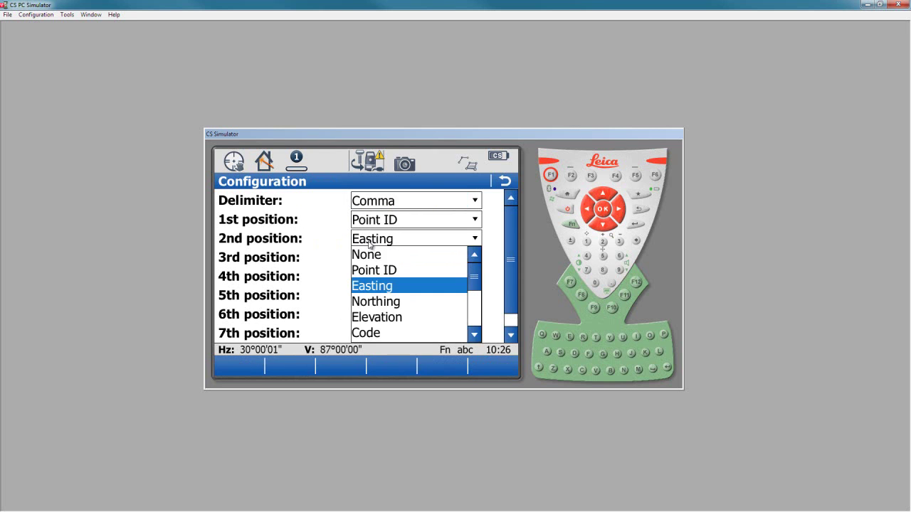
click(382, 307)
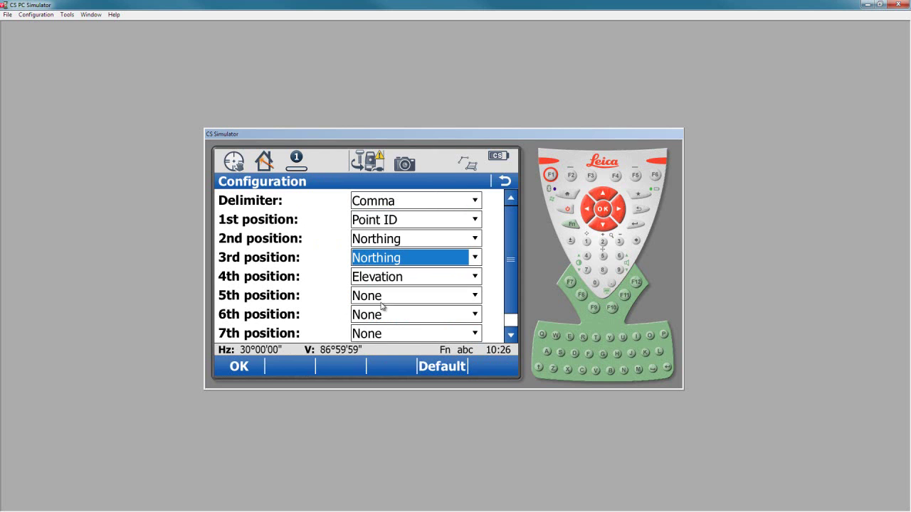
click(373, 263)
click(378, 306)
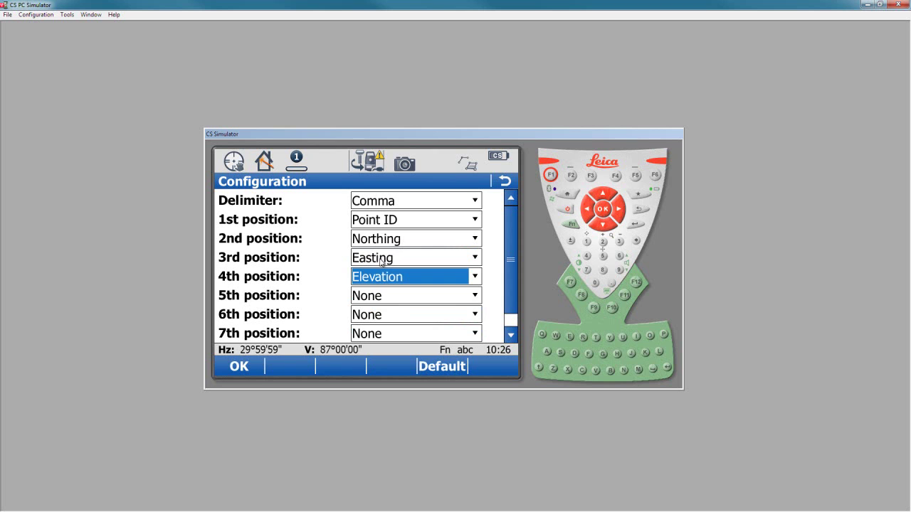
Step: Set the 4th field to Elevation and the 5th to Code, then accept the layout
click(378, 279)
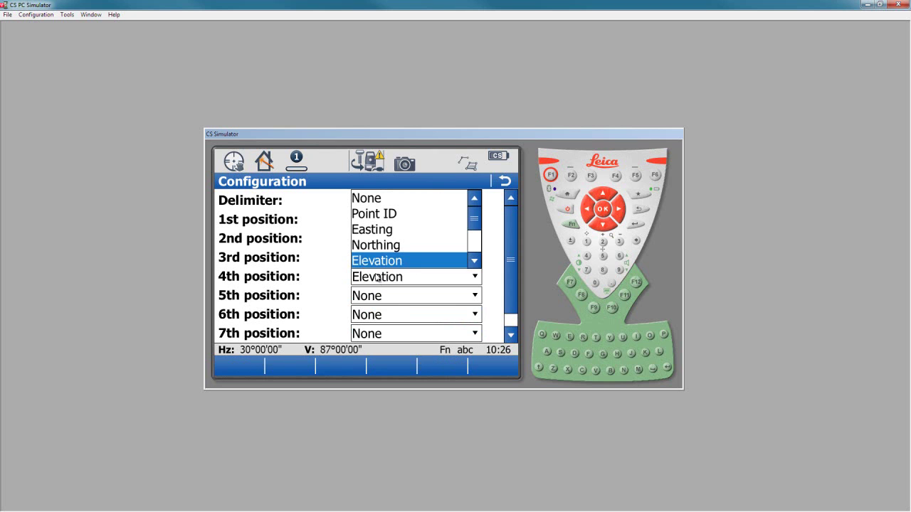
click(474, 261)
click(375, 265)
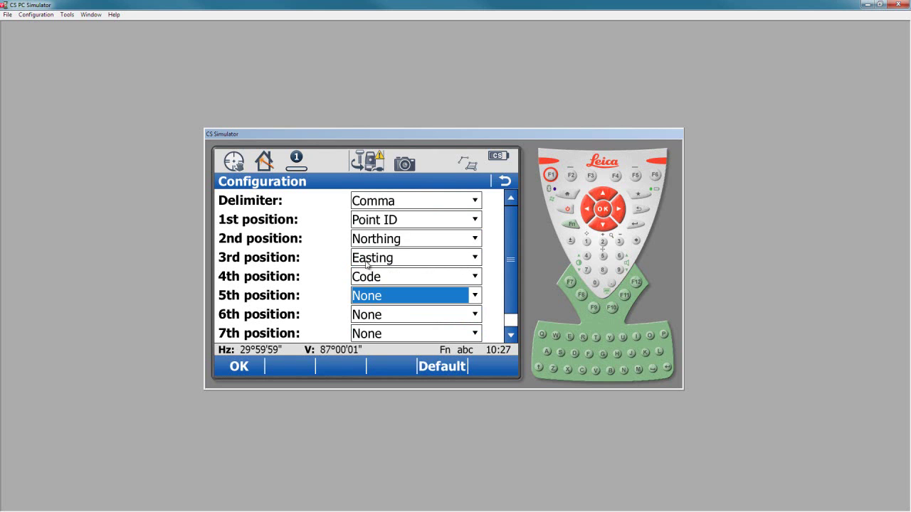
click(377, 276)
click(384, 244)
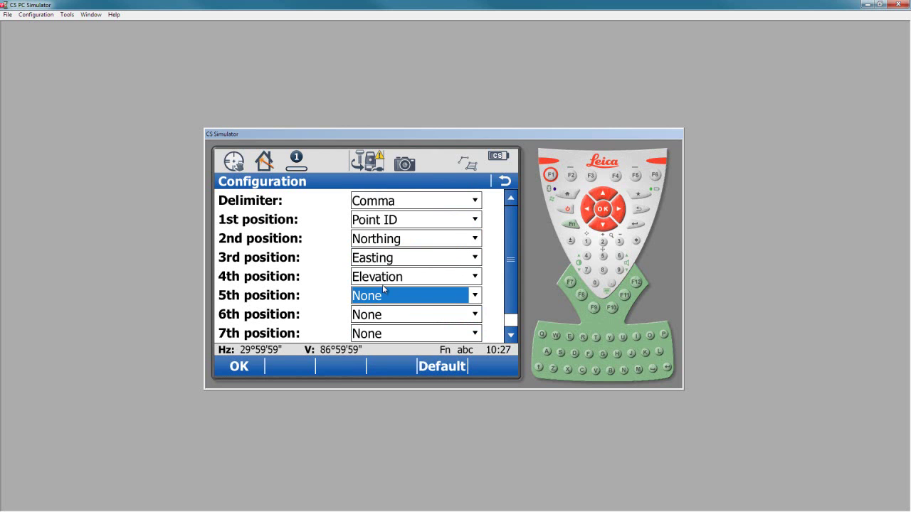
click(381, 302)
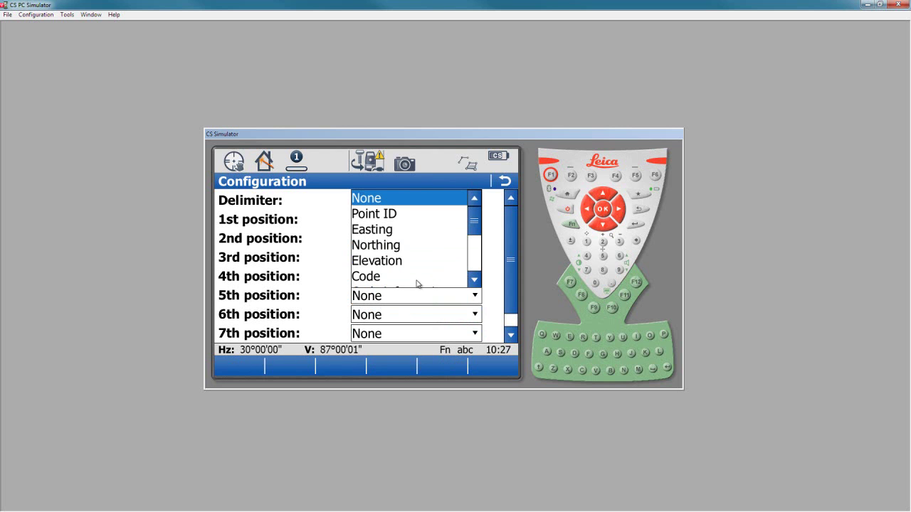
click(474, 280)
click(474, 281)
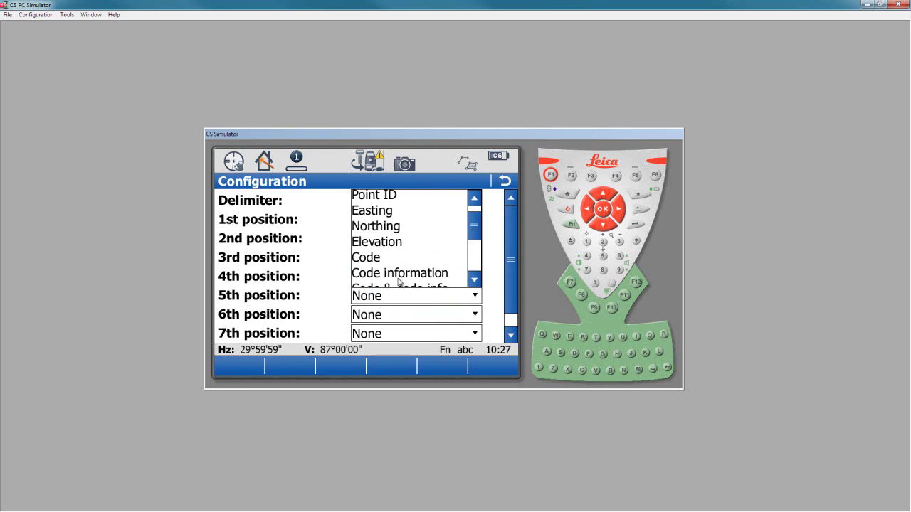
click(480, 283)
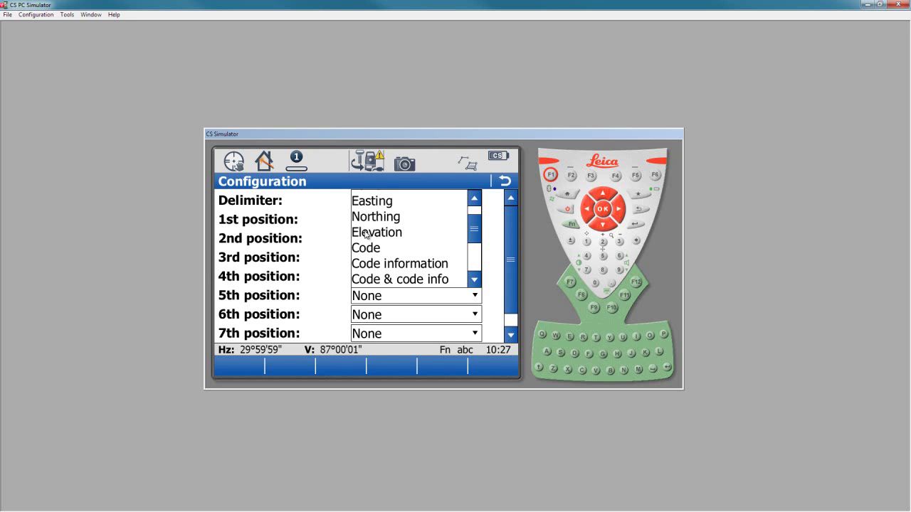
key(Escape)
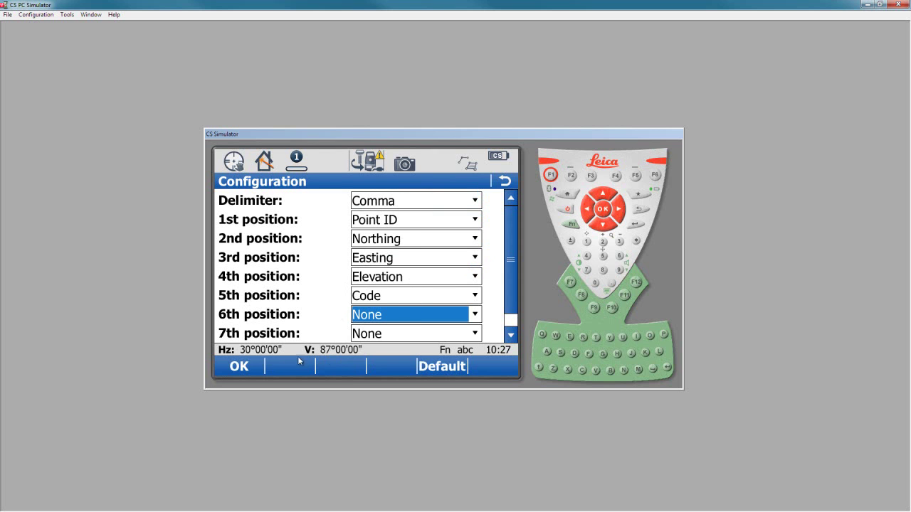
click(246, 366)
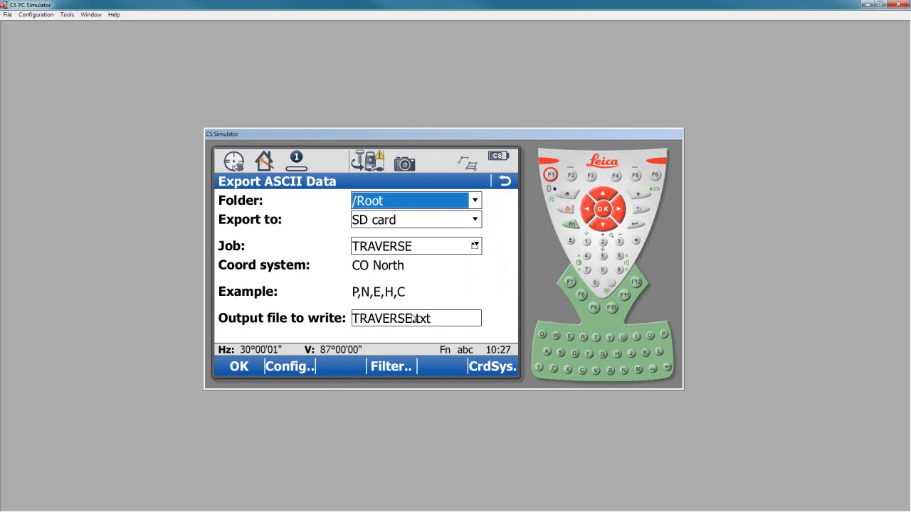
click(385, 368)
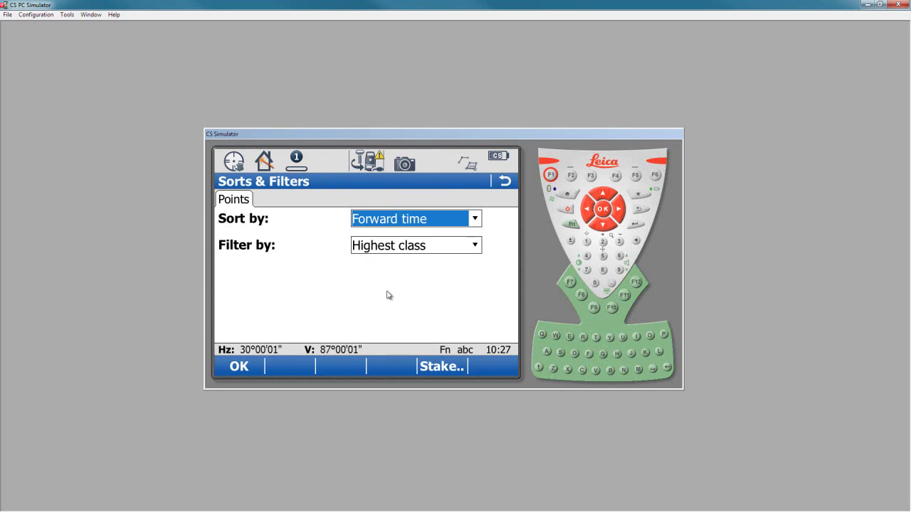
click(427, 251)
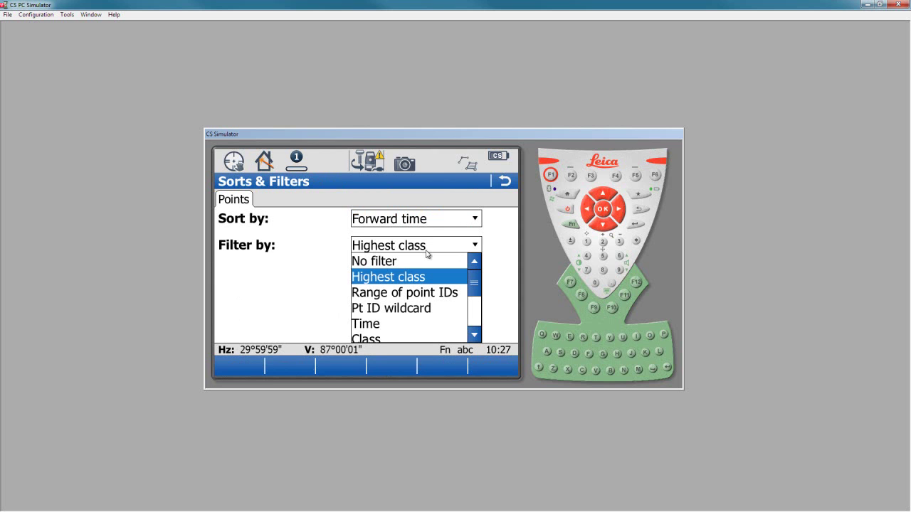
click(374, 281)
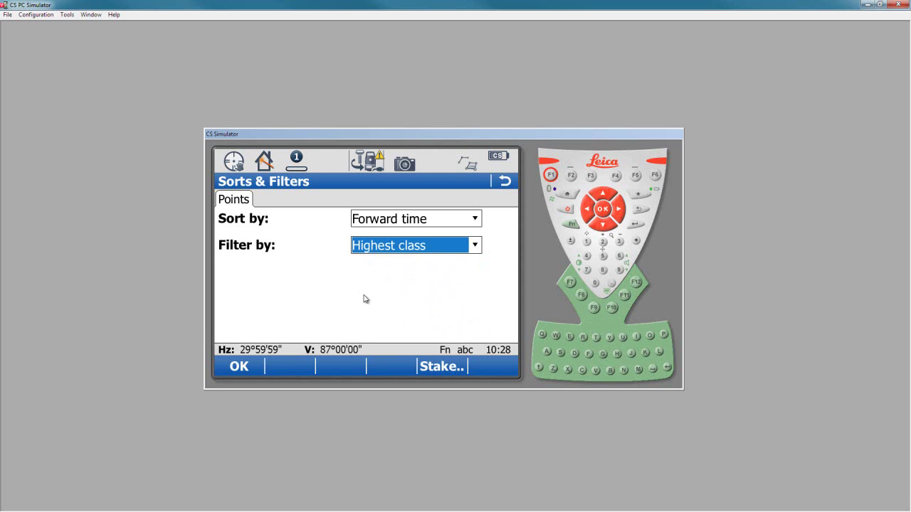
click(245, 369)
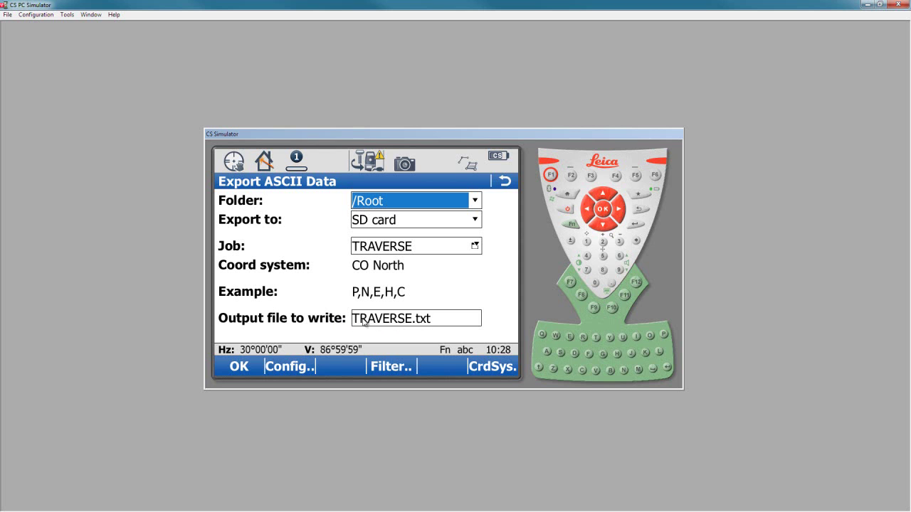
Step: Export TRAVERSE to the SD card, decline exporting more data, and return to the main menu
click(239, 366)
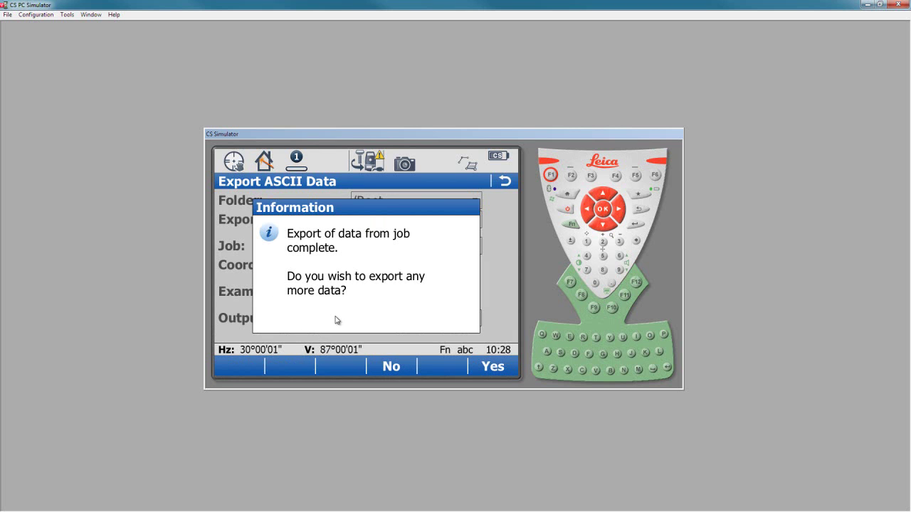
click(390, 367)
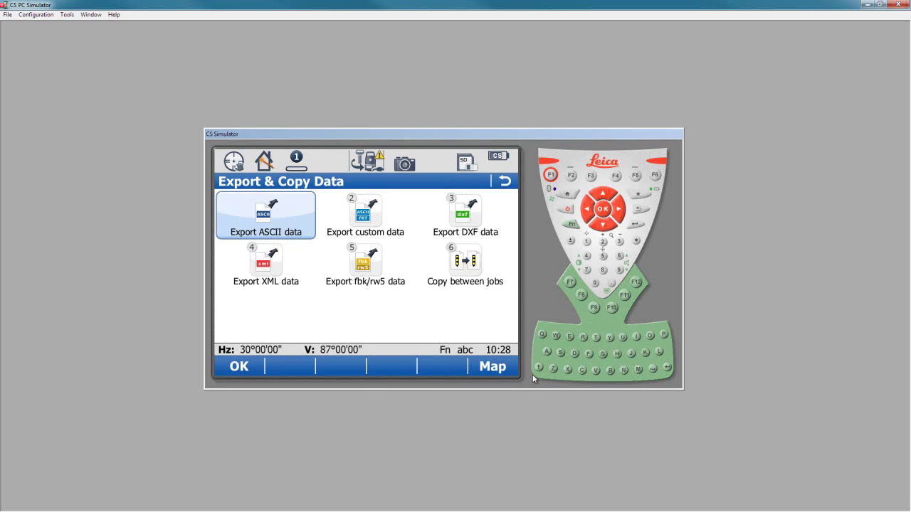
click(506, 183)
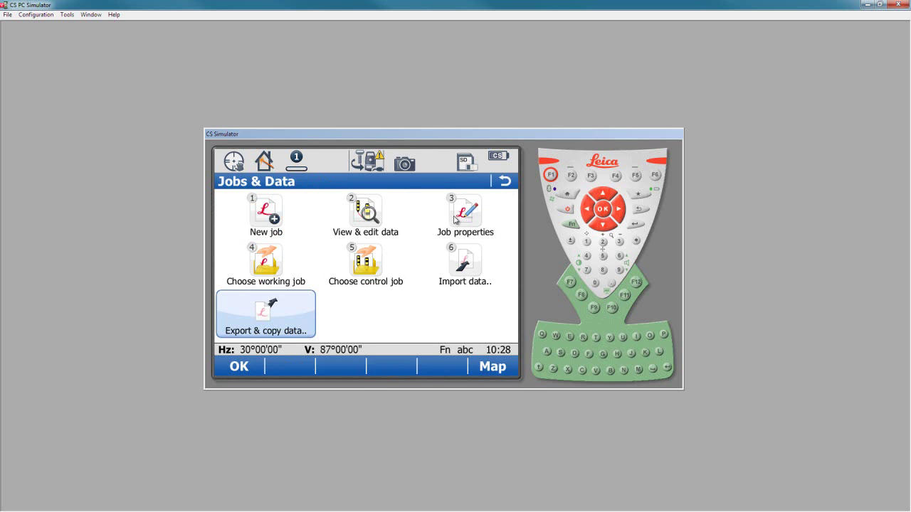
click(516, 182)
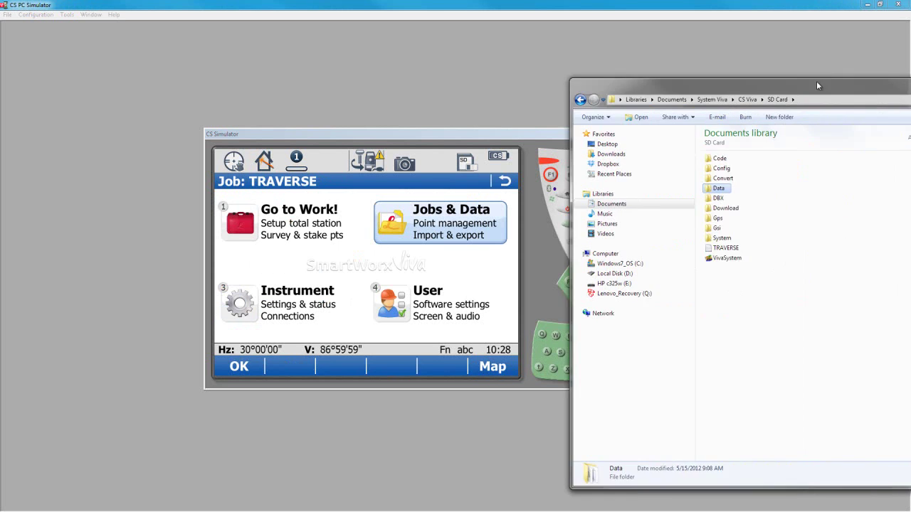
Step: Centre the SD Card Explorer window and widen it so TRAVERSE's preview lines fit
drag(816, 81, 490, 74)
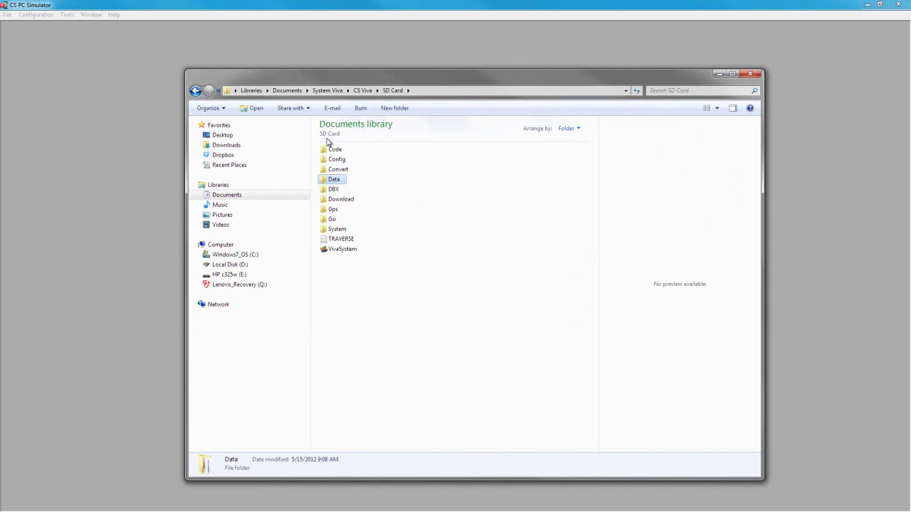
right_click(335, 241)
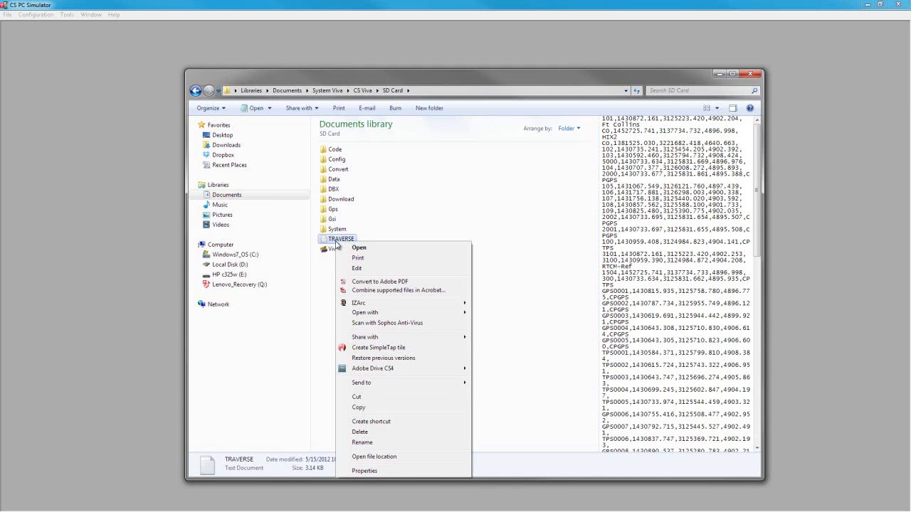
key(Escape)
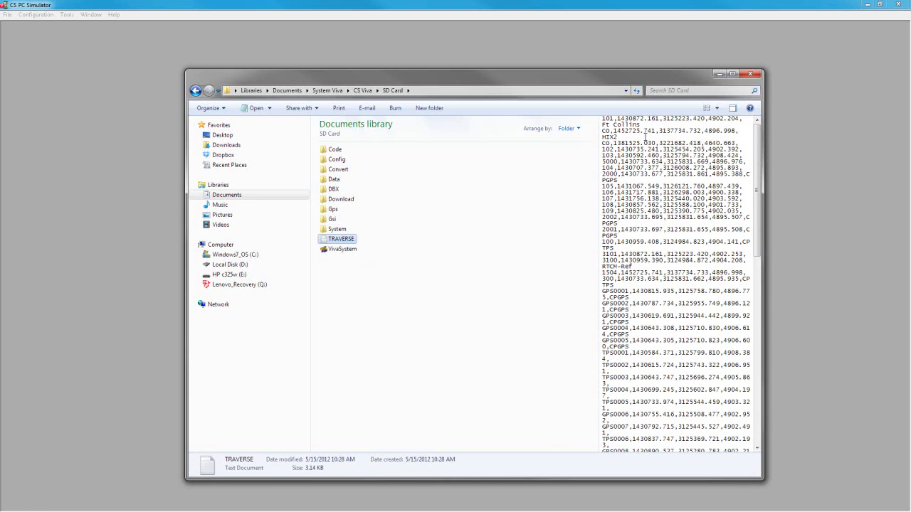
drag(765, 161, 853, 160)
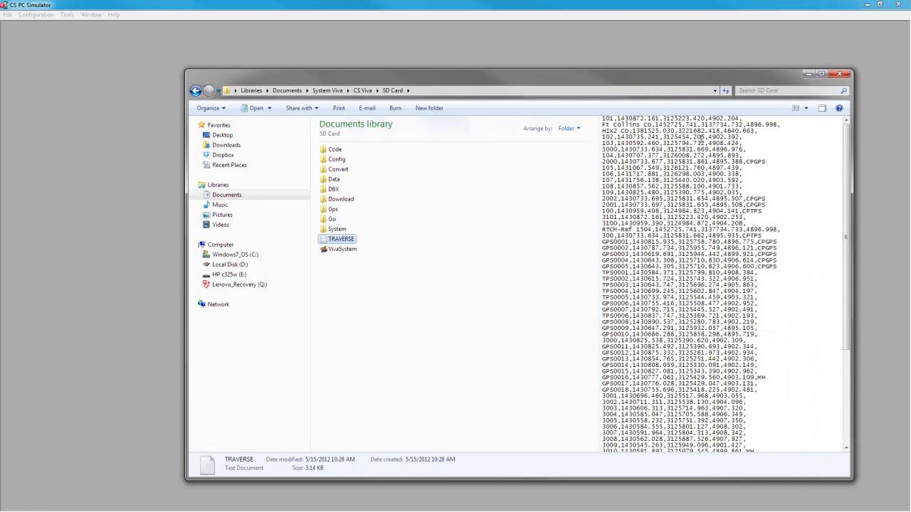